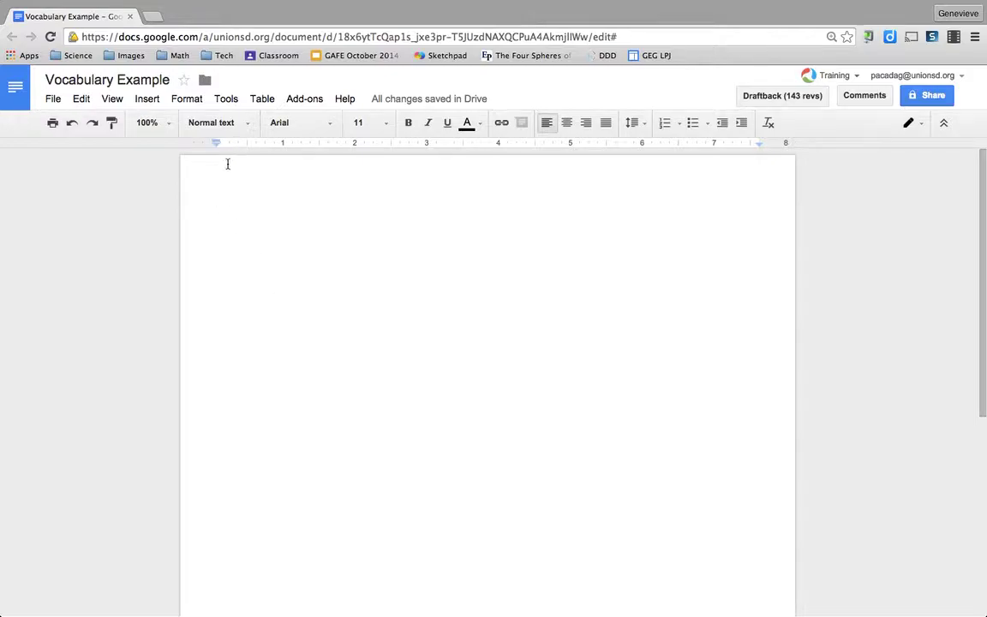
Add 'Vocabulary' as a Title-style heading at the top, with a normal-text line below.
{"action": "left_click", "coordinate": [221, 125]}
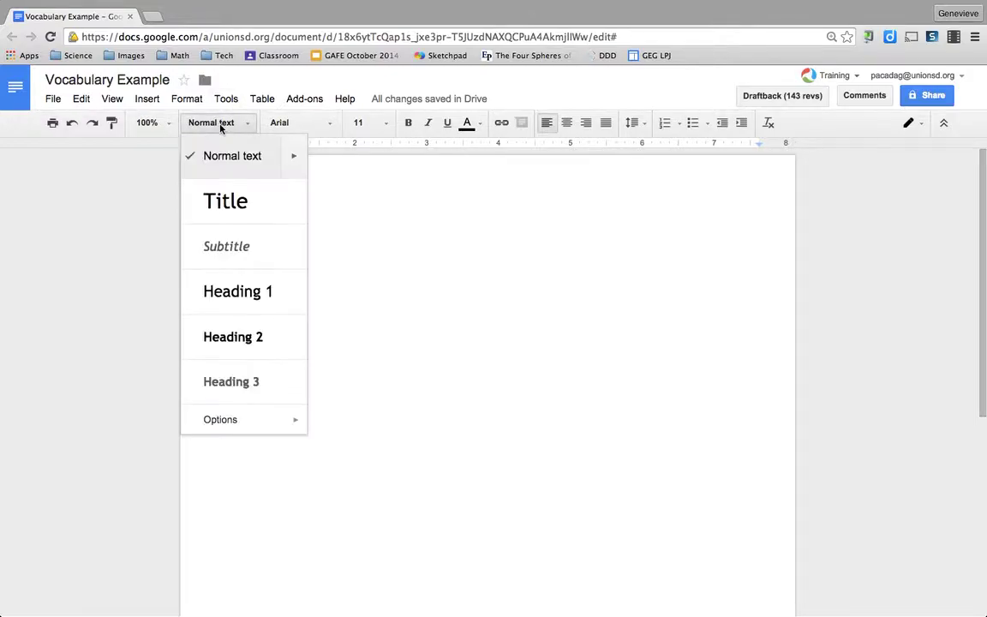
{"action": "left_click", "coordinate": [230, 203]}
{"action": "type", "text": "Vocabulary"}
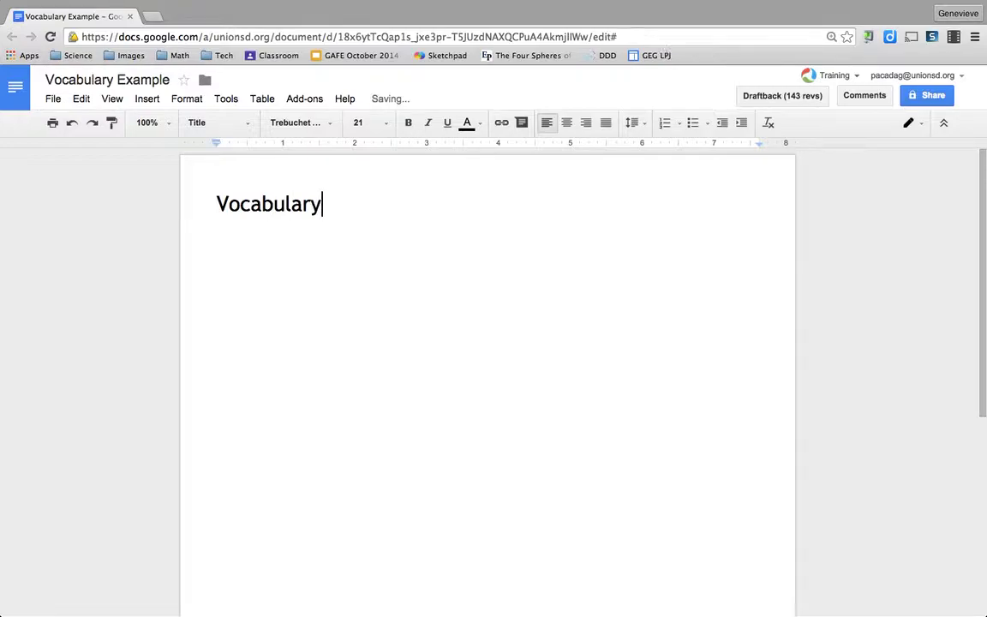
{"action": "key", "text": "Return"}
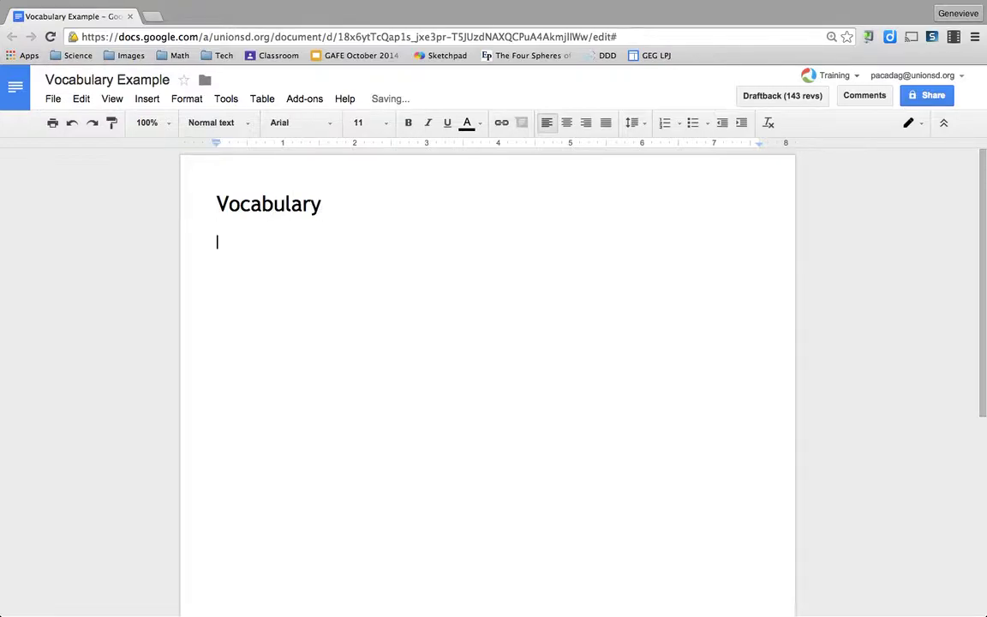
Insert an empty 4 x 5 table from the Table menu below the Vocabulary title.
{"action": "left_click", "coordinate": [261, 99]}
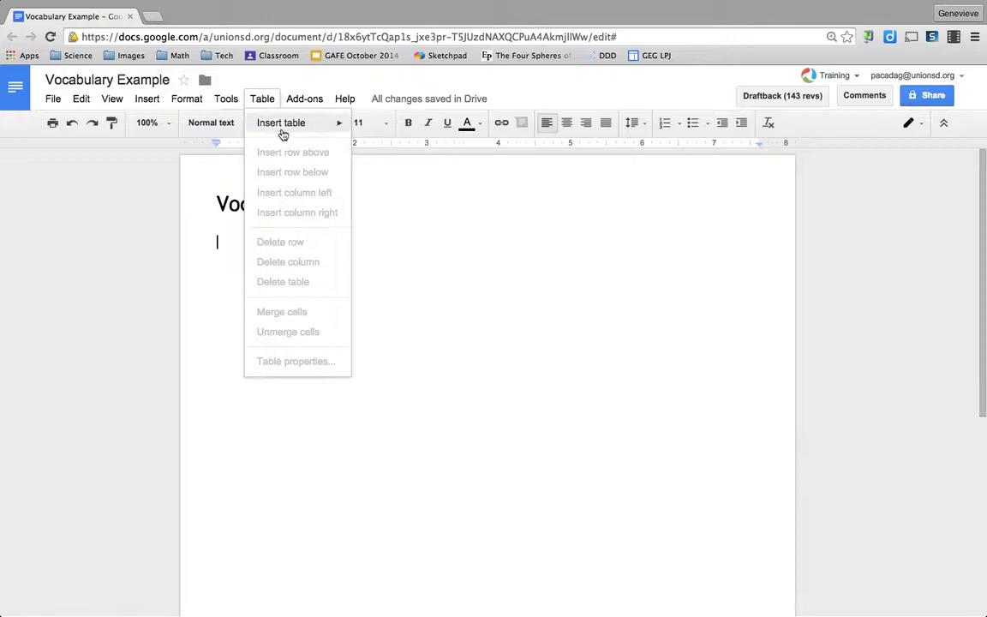
{"action": "mouse_move", "coordinate": [334, 125]}
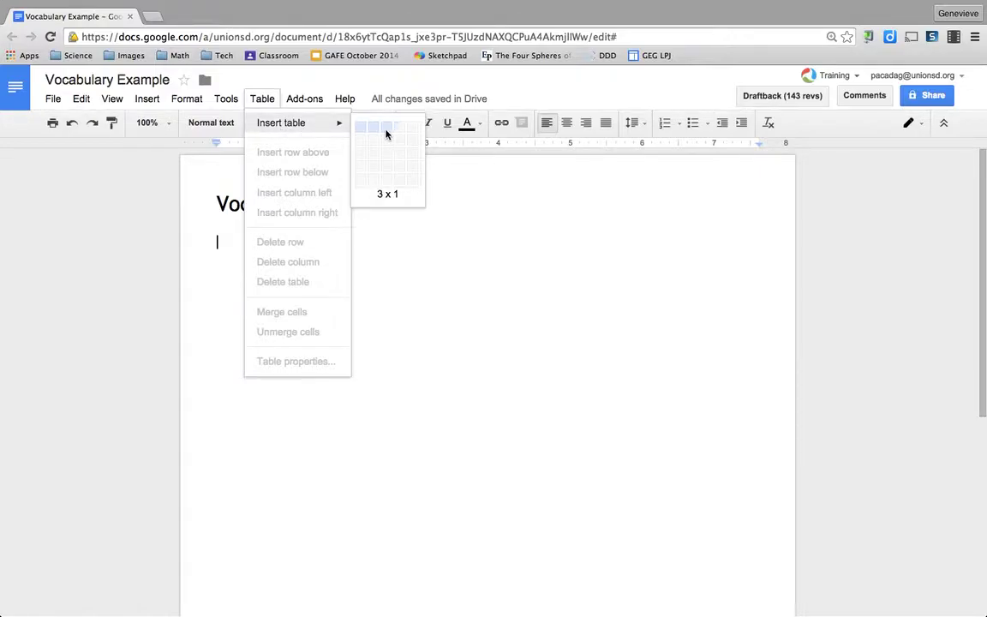
{"action": "left_click", "coordinate": [407, 182]}
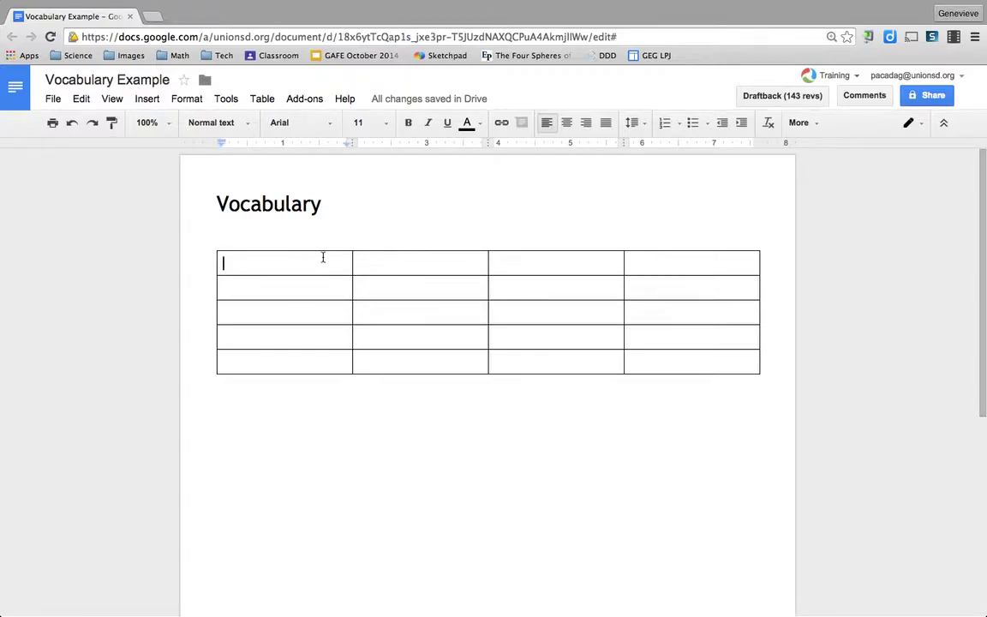
Label the headers word, definition, kid friendly definition and picture, then resize the first columns.
{"action": "type", "text": "word"}
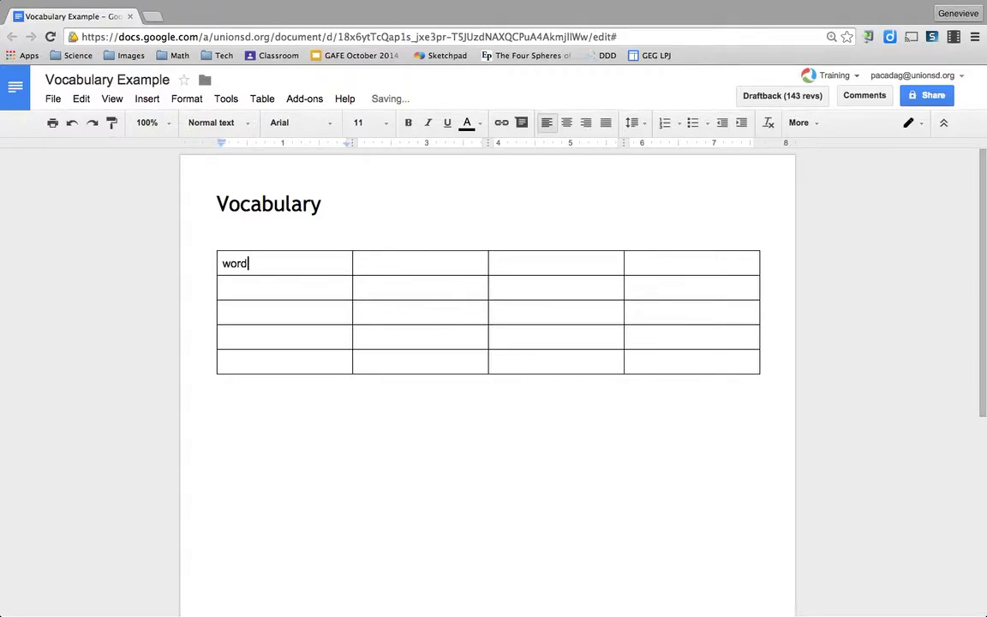
{"action": "key", "text": "Tab"}
{"action": "type", "text": "definition"}
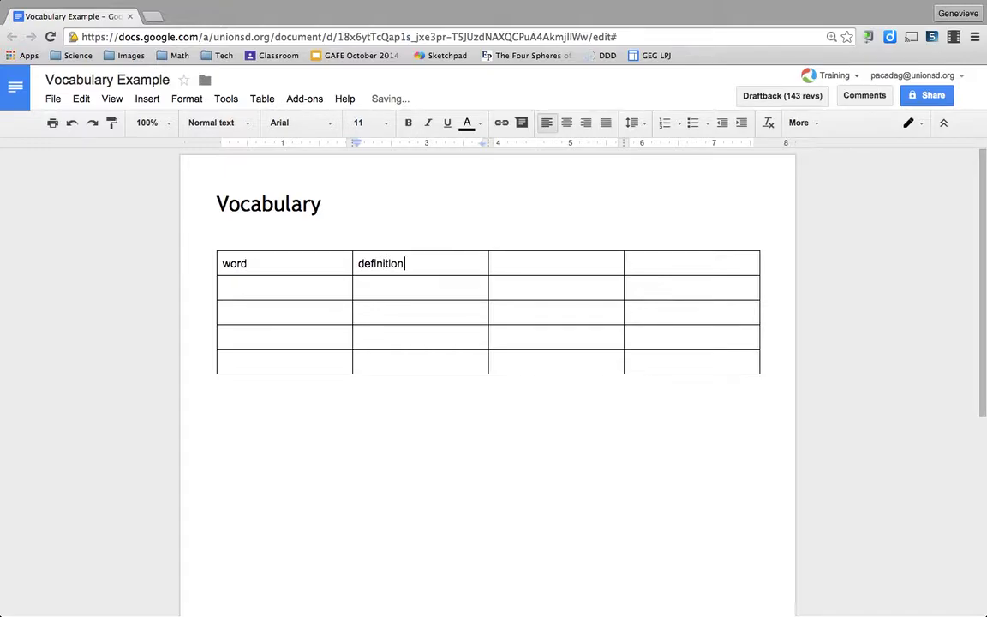
{"action": "key", "text": "Tab"}
{"action": "type", "text": "kid friend"}
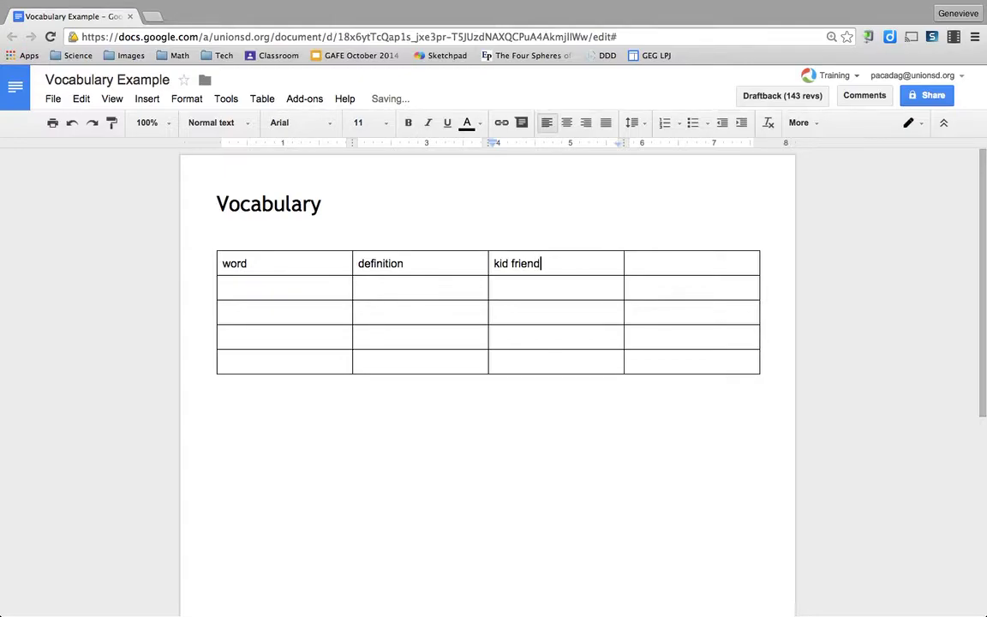
{"action": "type", "text": "ly definition"}
{"action": "key", "text": "Tab"}
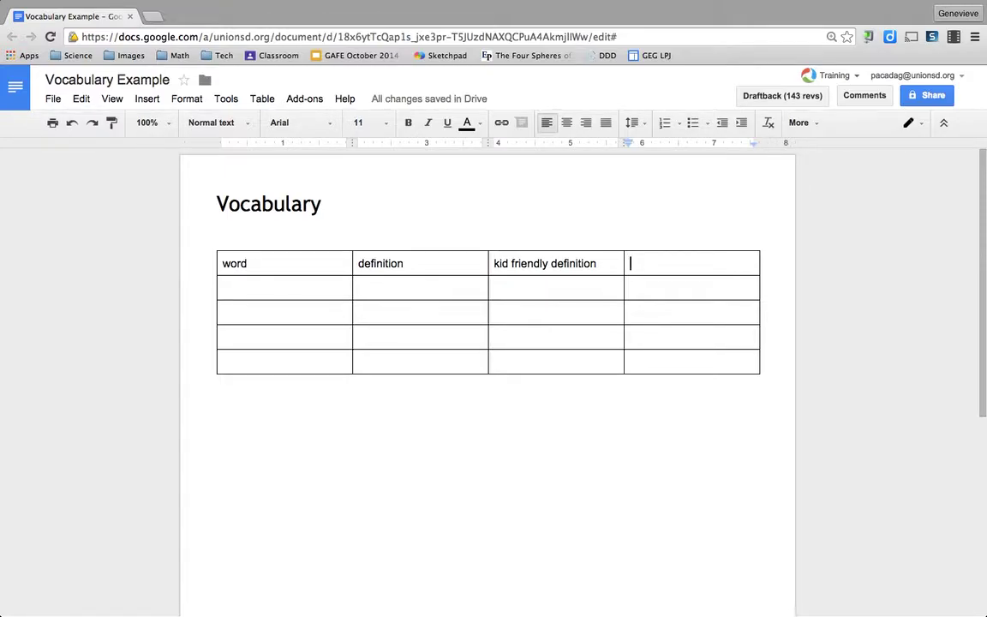
{"action": "type", "text": "picture"}
{"action": "left_click_drag", "start_coordinate": [352, 264], "coordinate": [309, 263]}
{"action": "left_click_drag", "start_coordinate": [487, 263], "coordinate": [457, 264]}
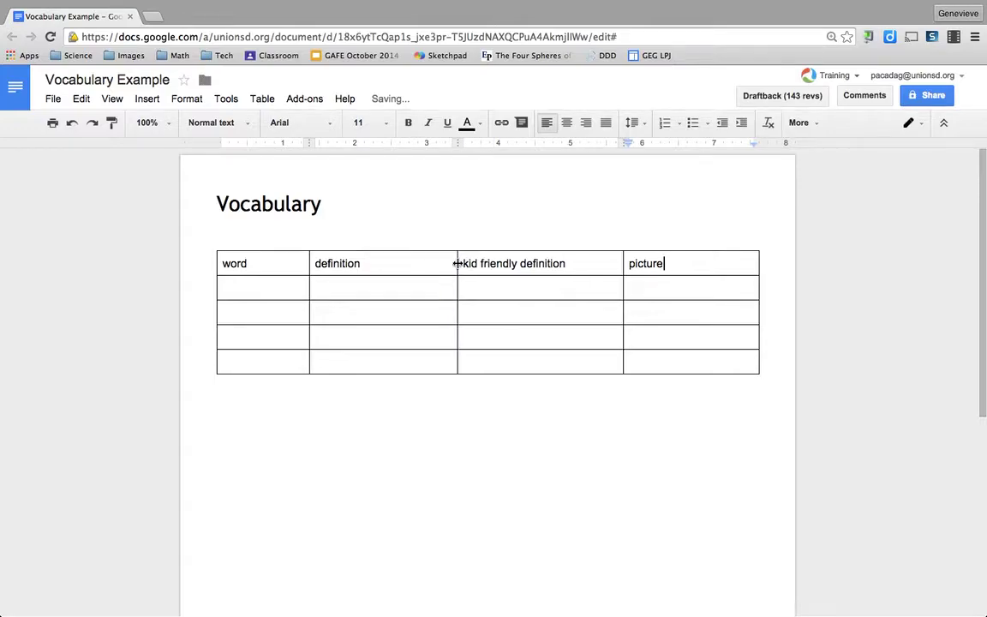
Enter earthquake, Richter scale, magnitude and intensity down the word column.
{"action": "left_click", "coordinate": [269, 285]}
{"action": "type", "text": "earthquake"}
{"action": "left_click", "coordinate": [224, 312]}
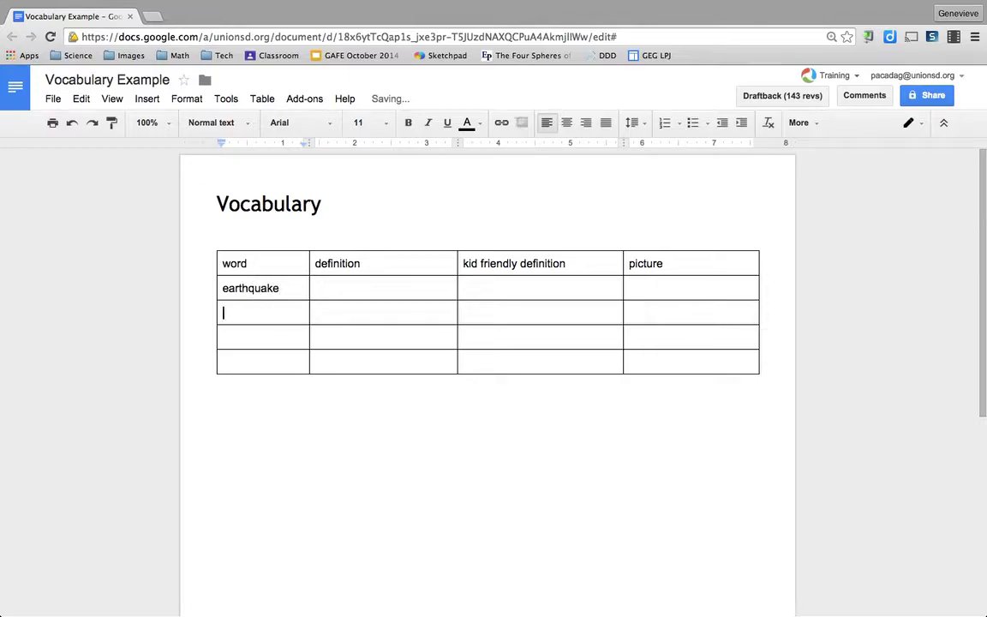
{"action": "type", "text": "richter scale"}
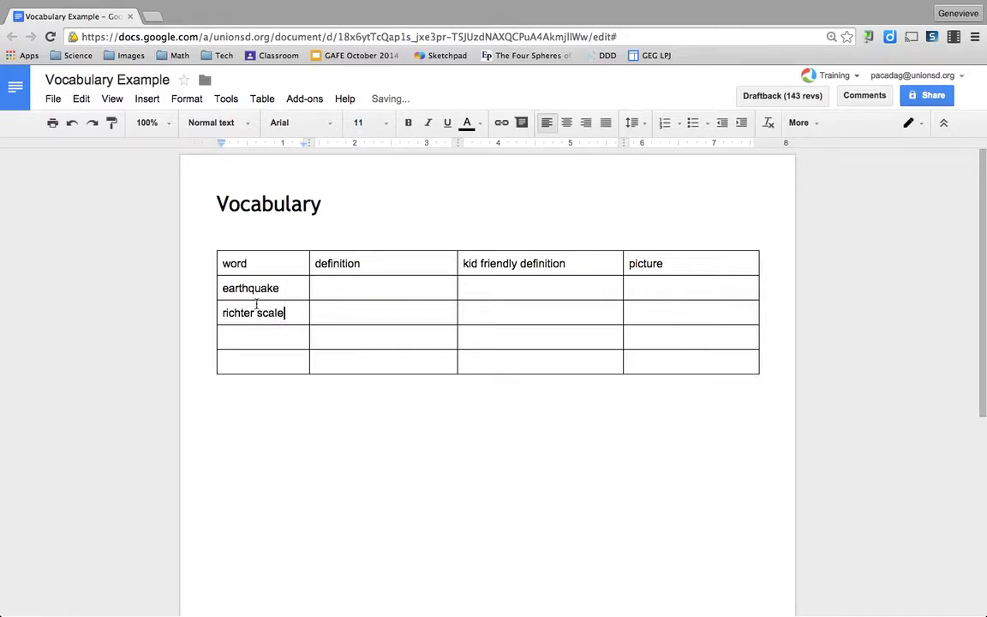
{"action": "left_click", "coordinate": [223, 313]}
{"action": "key", "text": "BackSpace"}
{"action": "type", "text": "R"}
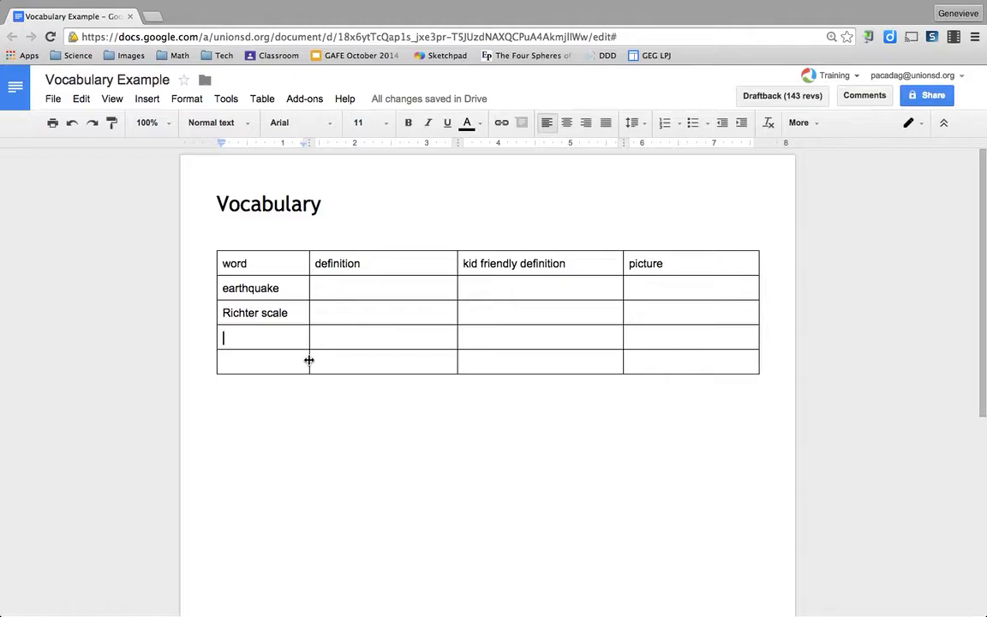
{"action": "type", "text": "ma"}
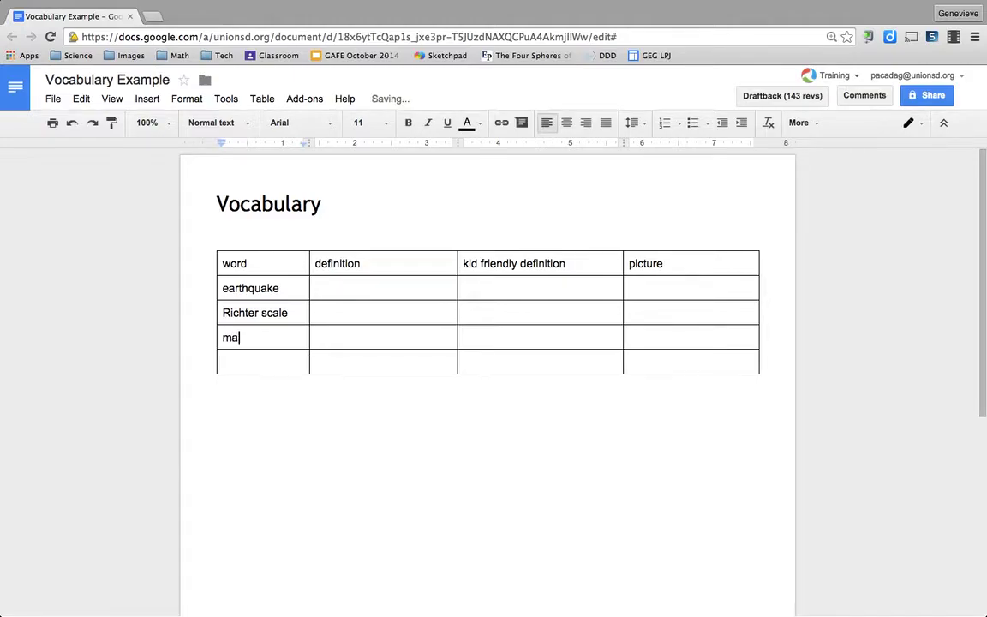
{"action": "type", "text": "gnitude"}
{"action": "left_click", "coordinate": [222, 361]}
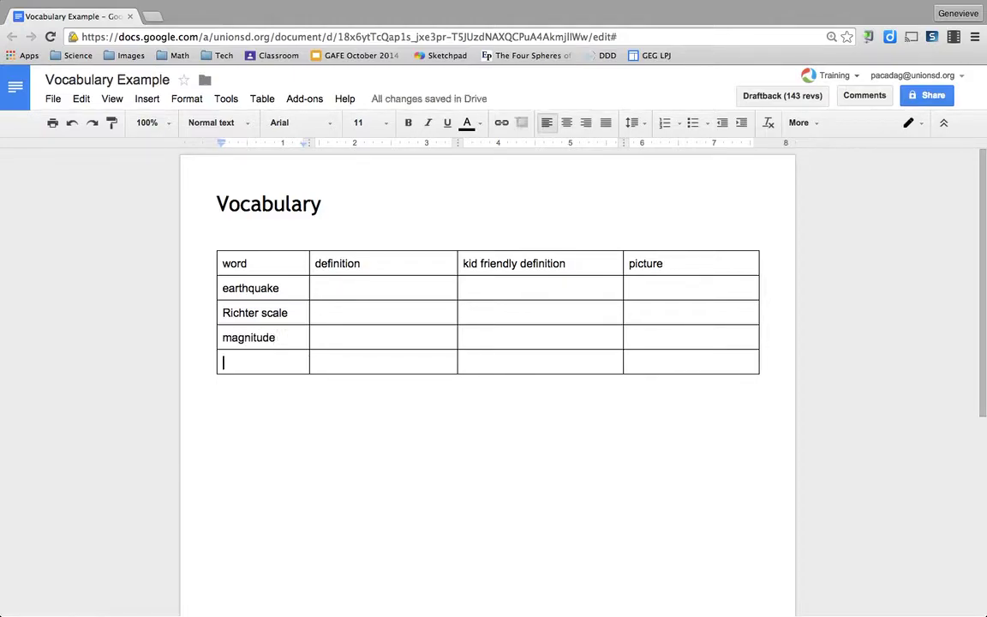
{"action": "type", "text": "w"}
{"action": "key", "text": "BackSpace"}
{"action": "type", "text": "intensity"}
Give the empty definition, kid friendly definition and picture cells a light orange background.
{"action": "left_click_drag", "start_coordinate": [387, 288], "coordinate": [646, 360]}
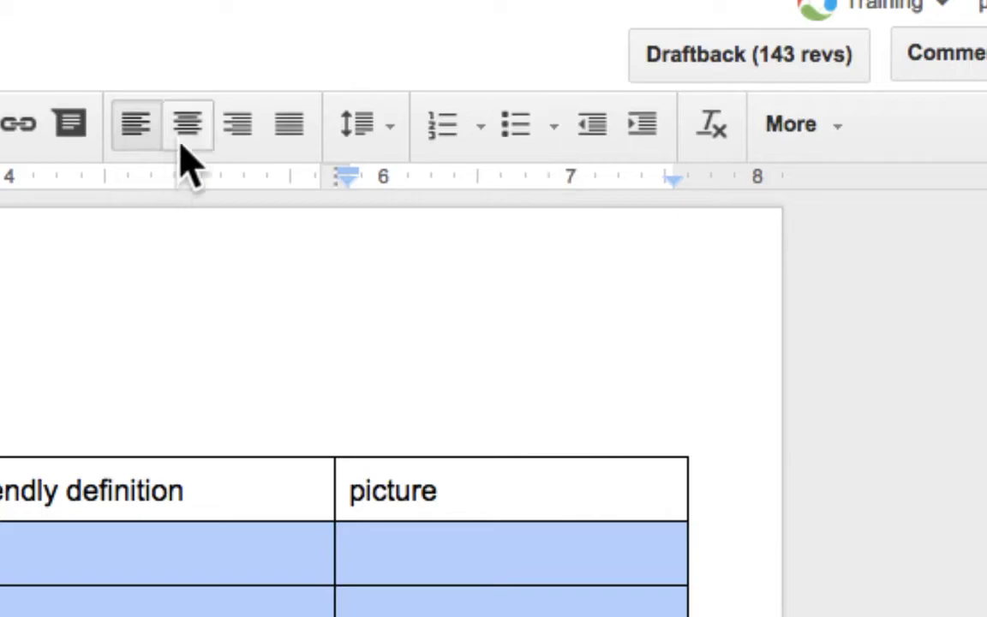
{"action": "left_click", "coordinate": [831, 140]}
{"action": "left_click", "coordinate": [596, 198]}
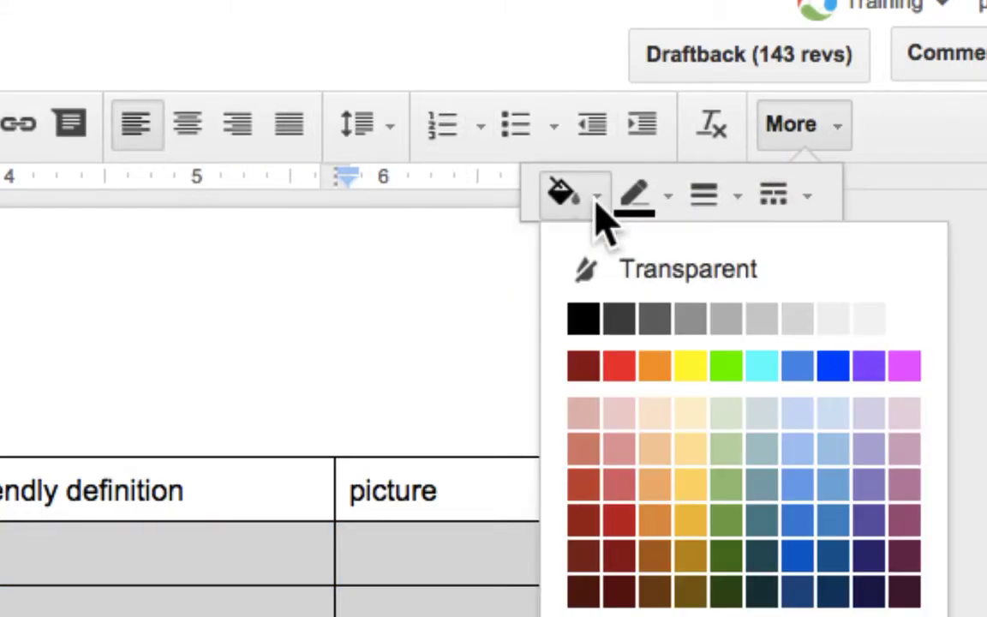
{"action": "left_click", "coordinate": [690, 416]}
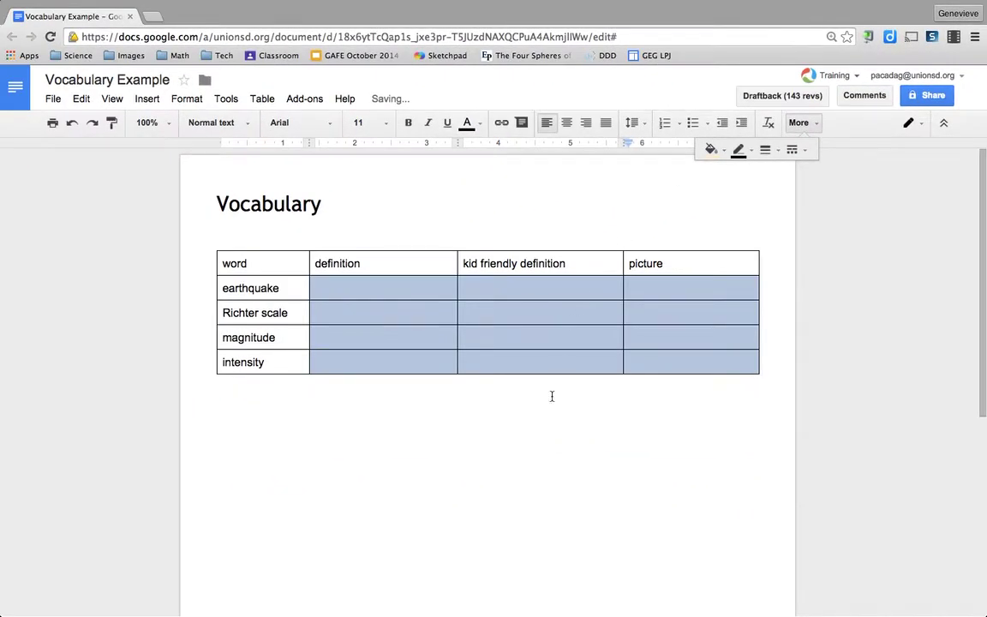
{"action": "left_click", "coordinate": [552, 396]}
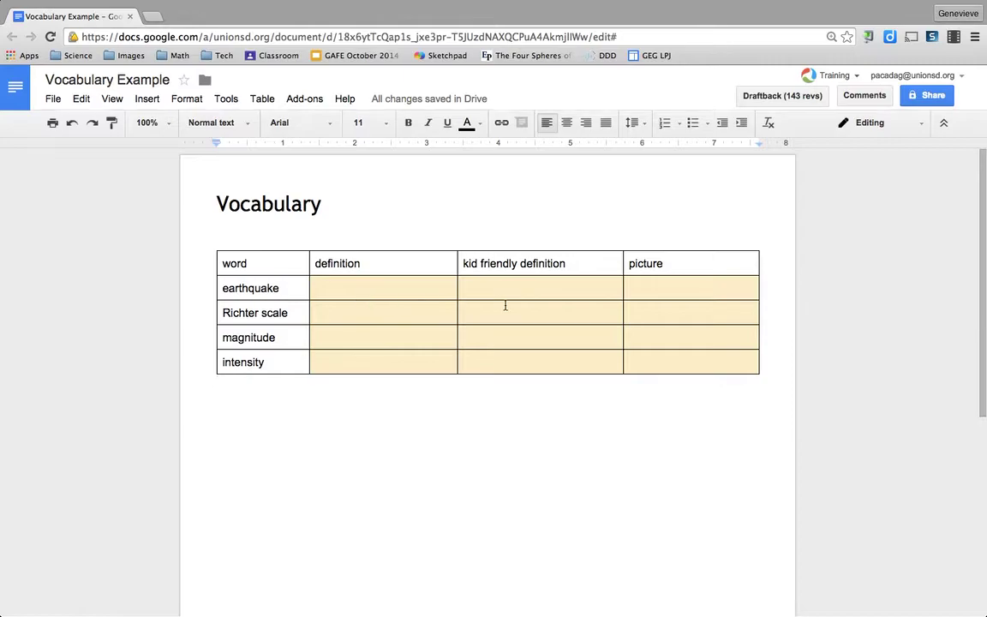
{"action": "left_click", "coordinate": [652, 282]}
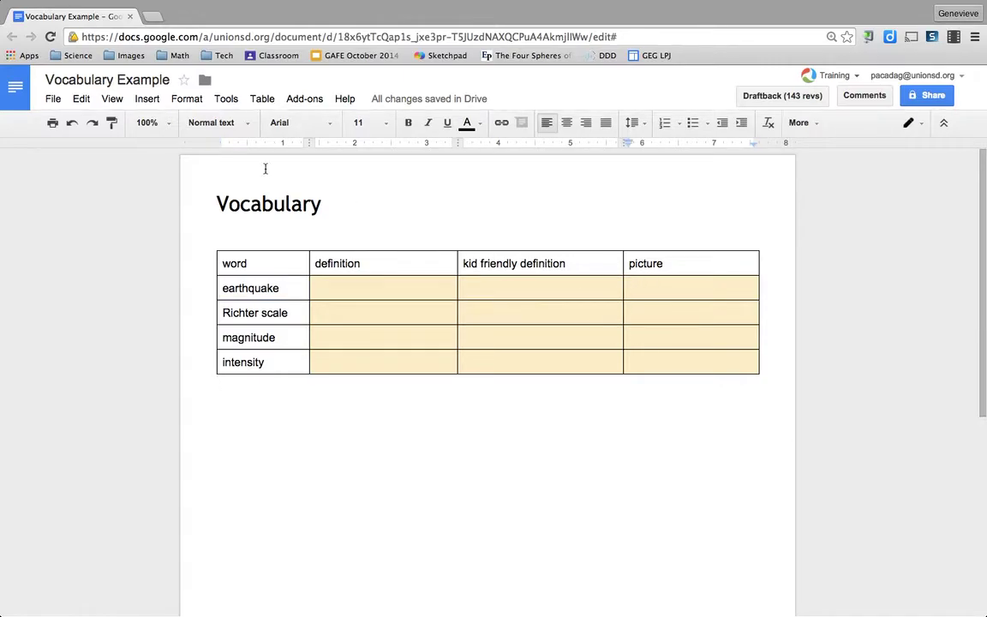
Open Tools > Research to show the image-search side panel.
{"action": "left_click", "coordinate": [226, 99]}
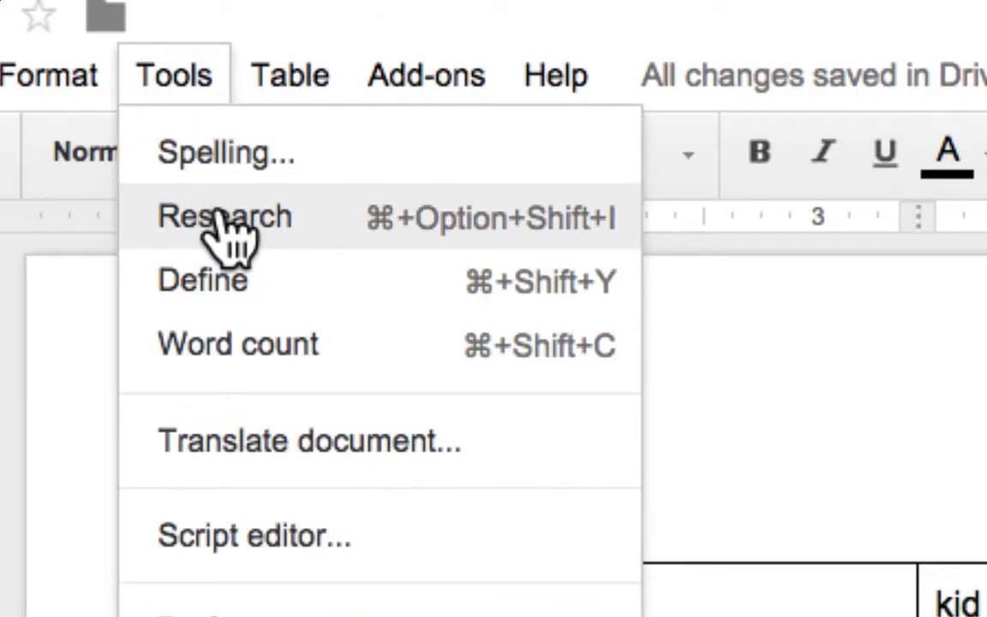
{"action": "left_click", "coordinate": [224, 231]}
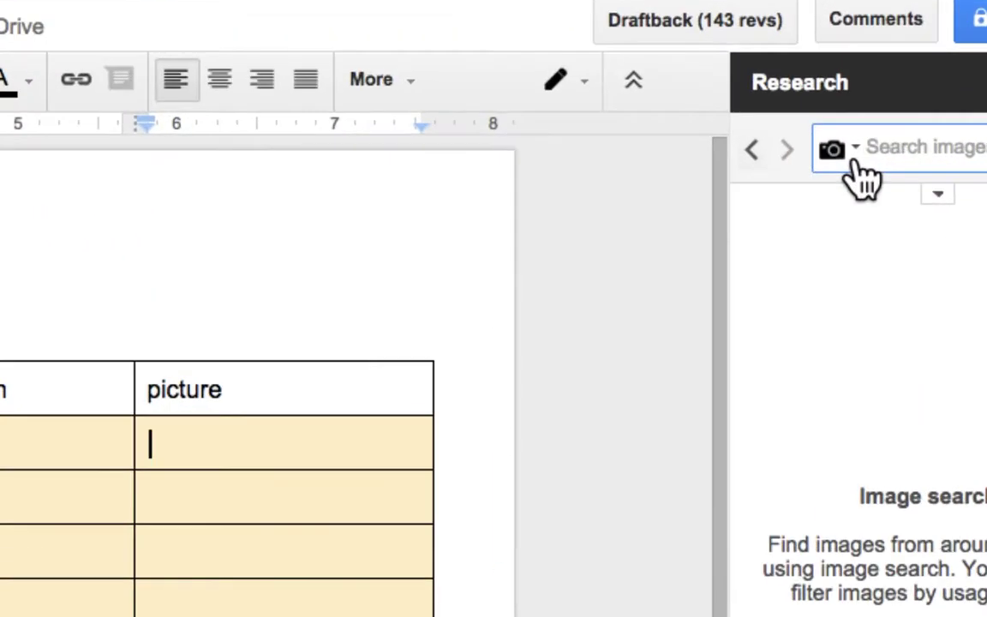
Run a Research image search for 'earthquake' and preview the quake-damage photos.
{"action": "left_click", "coordinate": [854, 156]}
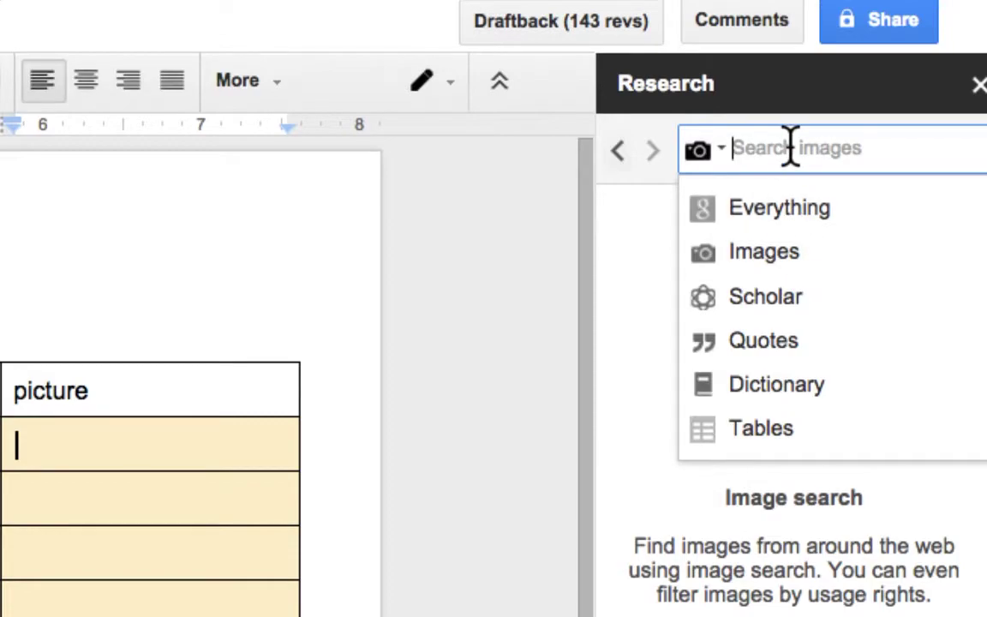
{"action": "type", "text": "earthqu"}
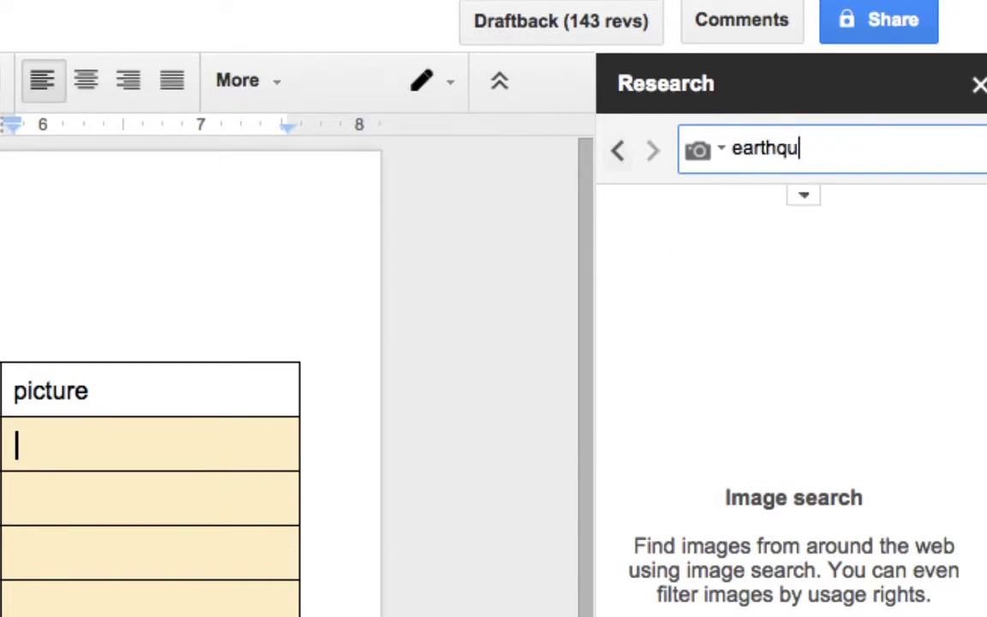
{"action": "type", "text": "ake"}
{"action": "key", "text": "Return"}
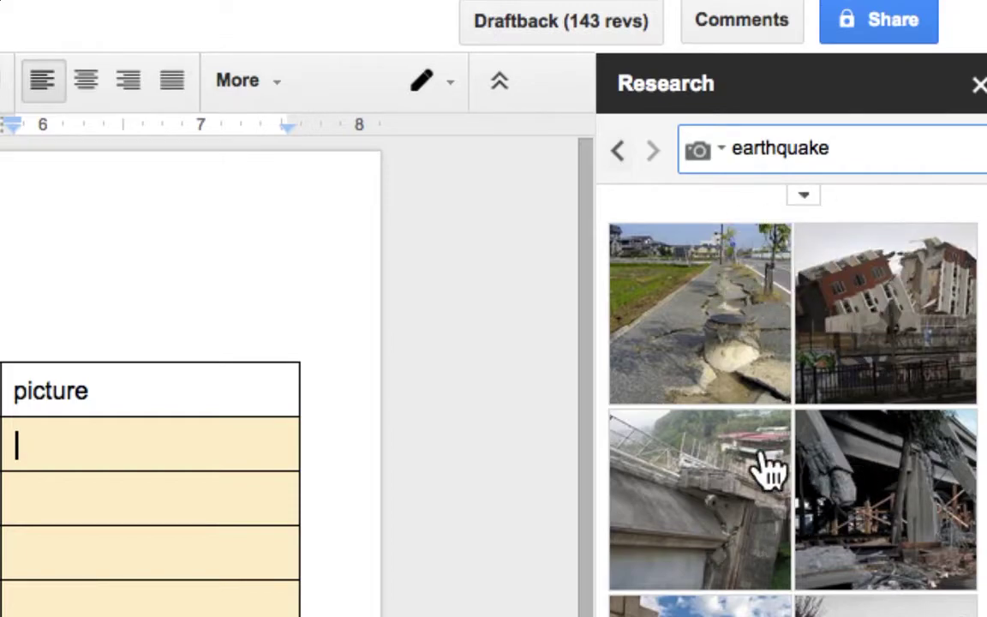
{"action": "mouse_move", "coordinate": [793, 349]}
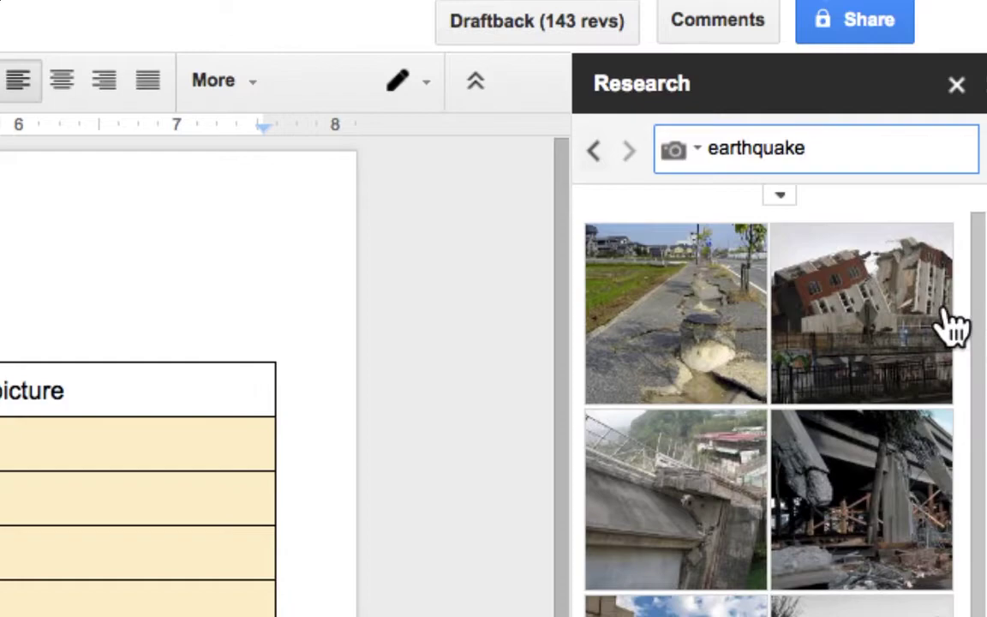
{"action": "mouse_move", "coordinate": [960, 326]}
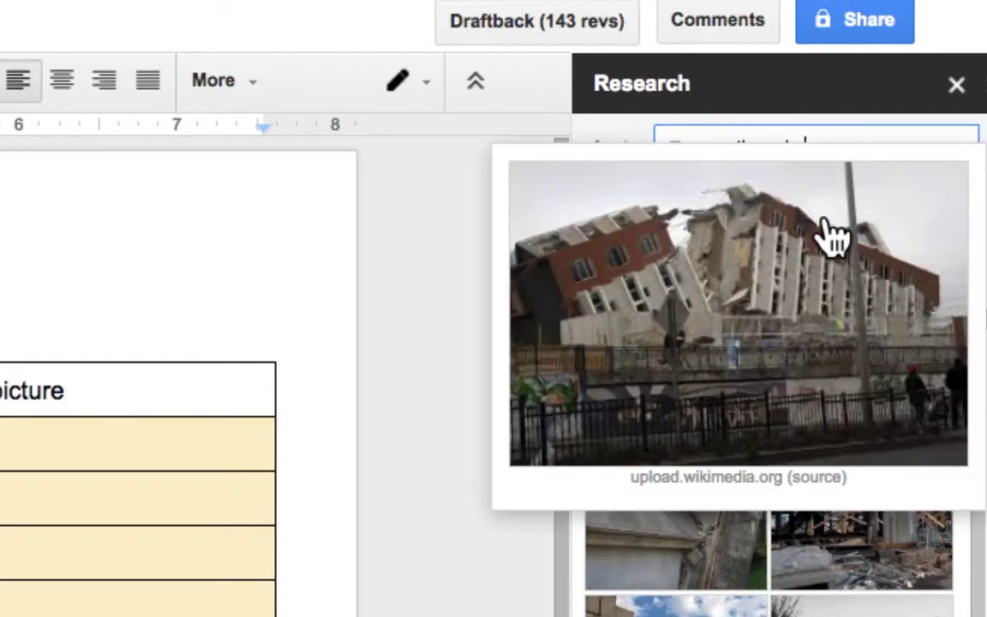
{"action": "left_click", "coordinate": [778, 196]}
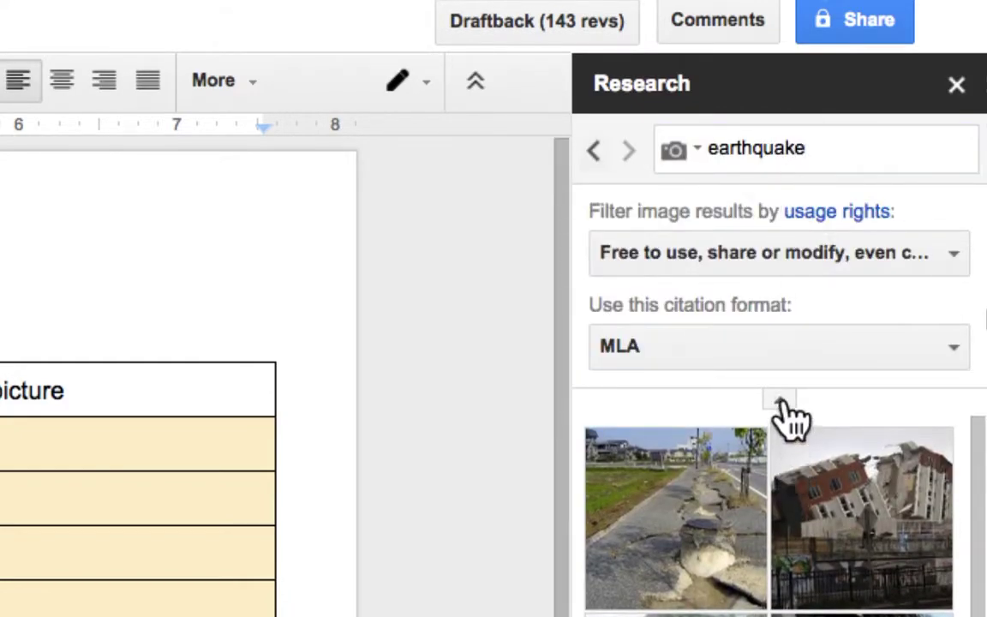
{"action": "left_click", "coordinate": [780, 404]}
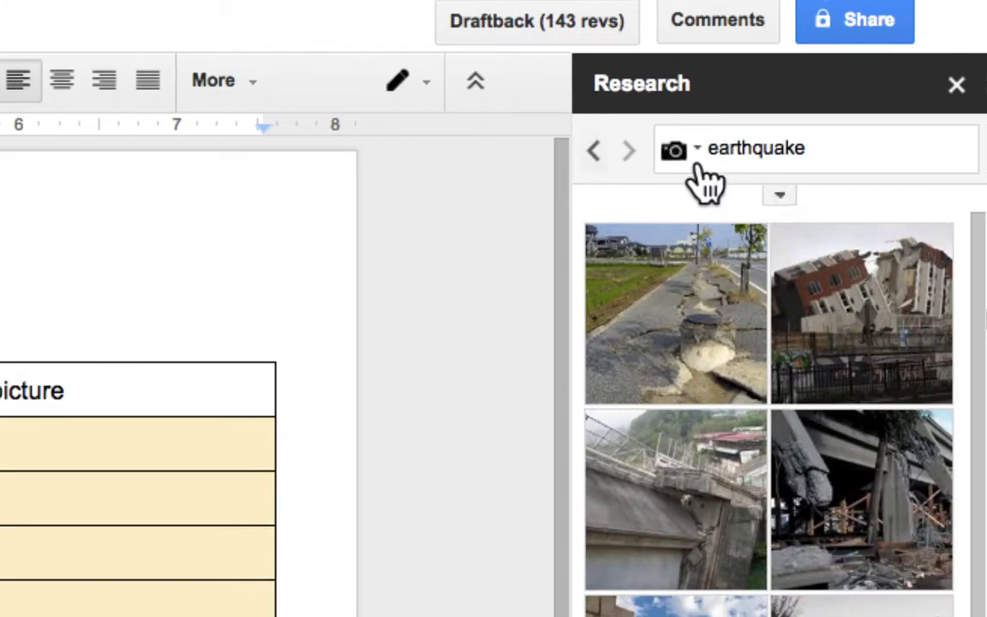
Filter images to 'free to use, share or modify, even commercially' with MLA citation format.
{"action": "left_click", "coordinate": [783, 204]}
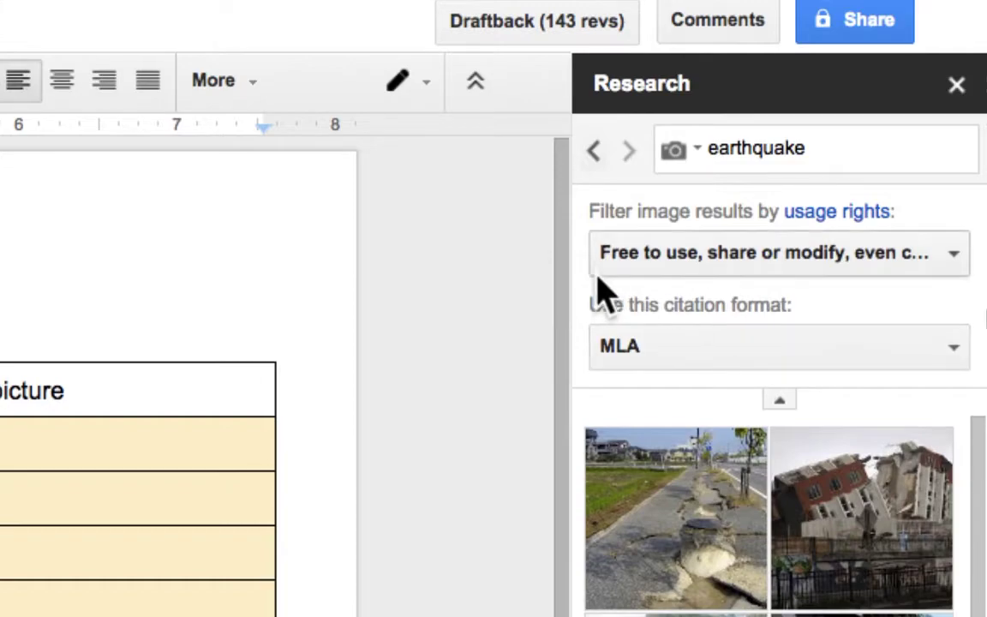
{"action": "left_click", "coordinate": [814, 261]}
{"action": "left_click", "coordinate": [590, 331]}
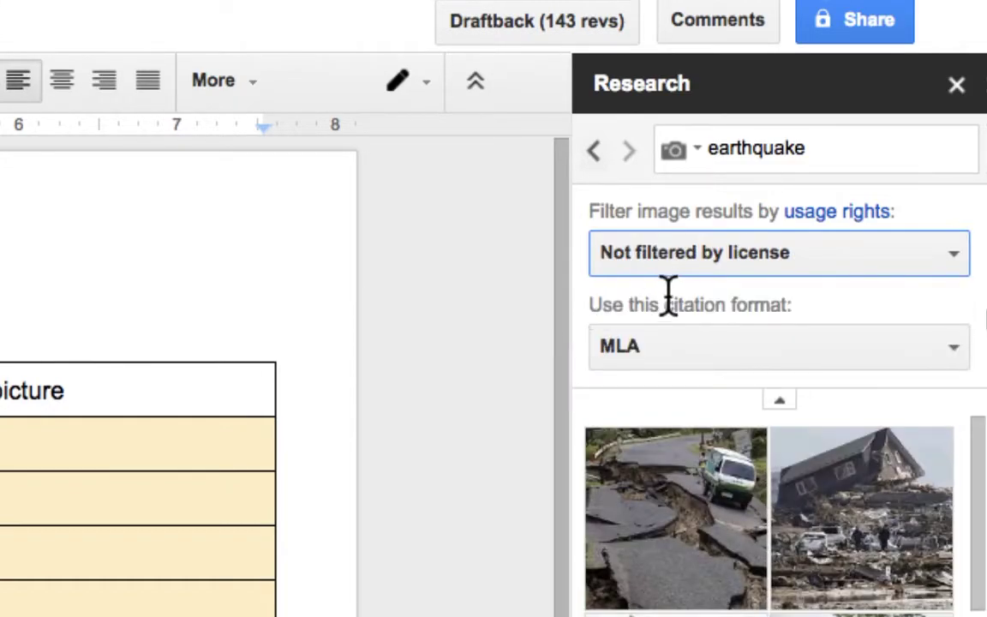
{"action": "left_click", "coordinate": [718, 257]}
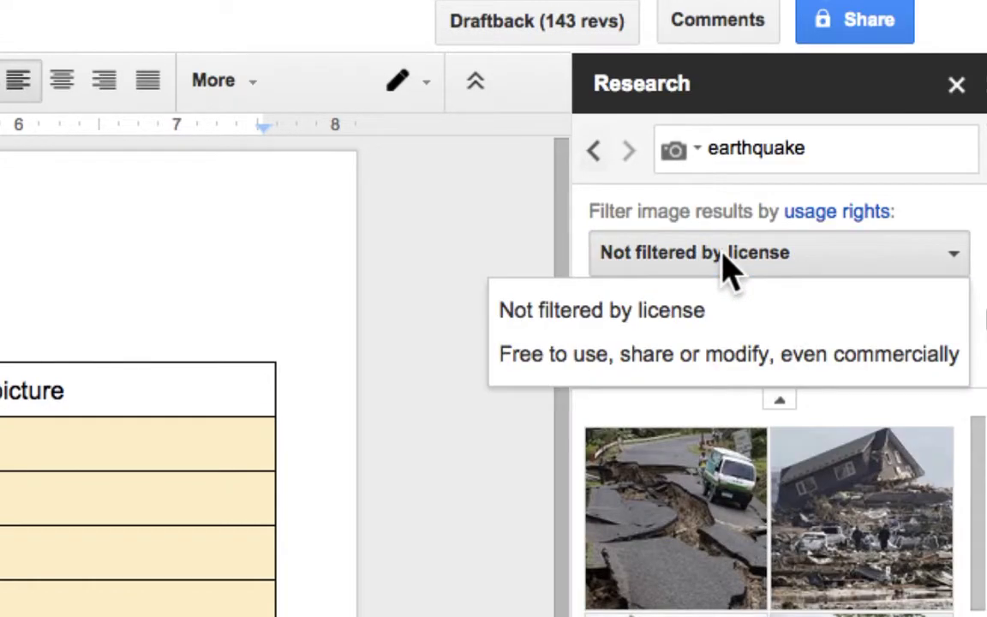
{"action": "left_click", "coordinate": [645, 363]}
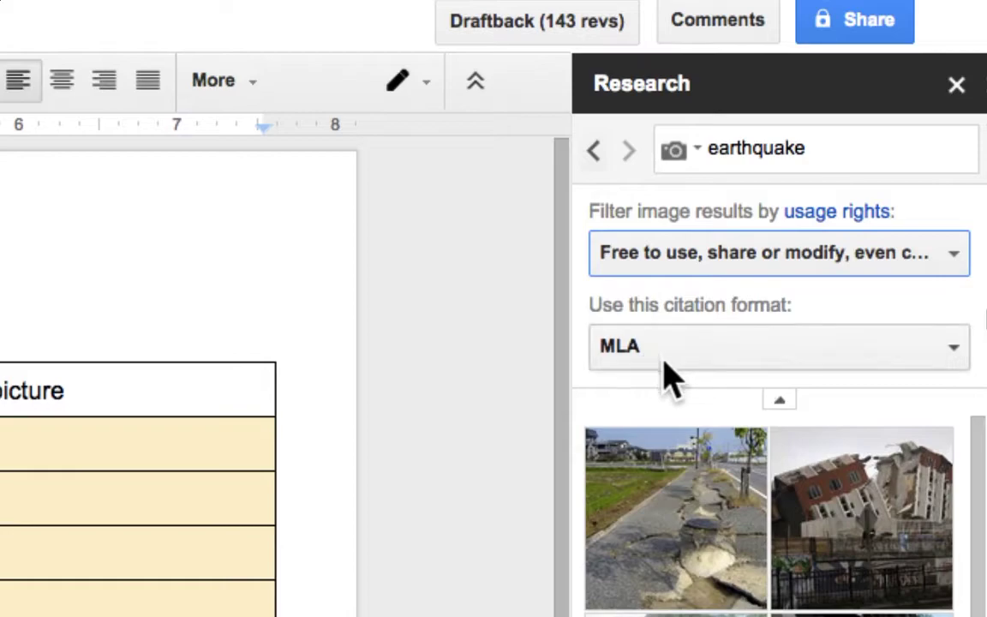
{"action": "left_click", "coordinate": [699, 360]}
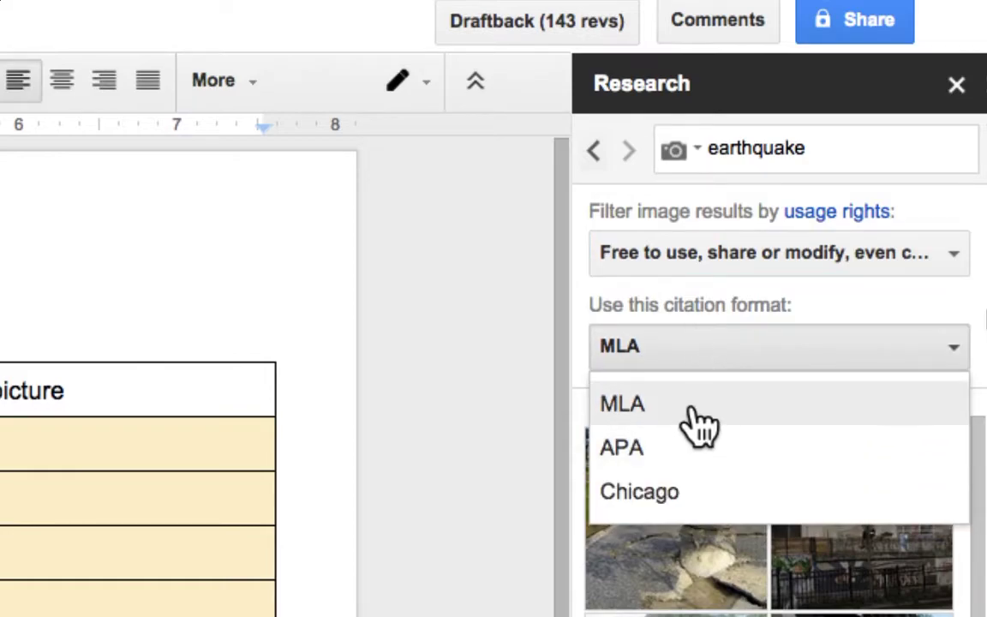
{"action": "left_click", "coordinate": [742, 309]}
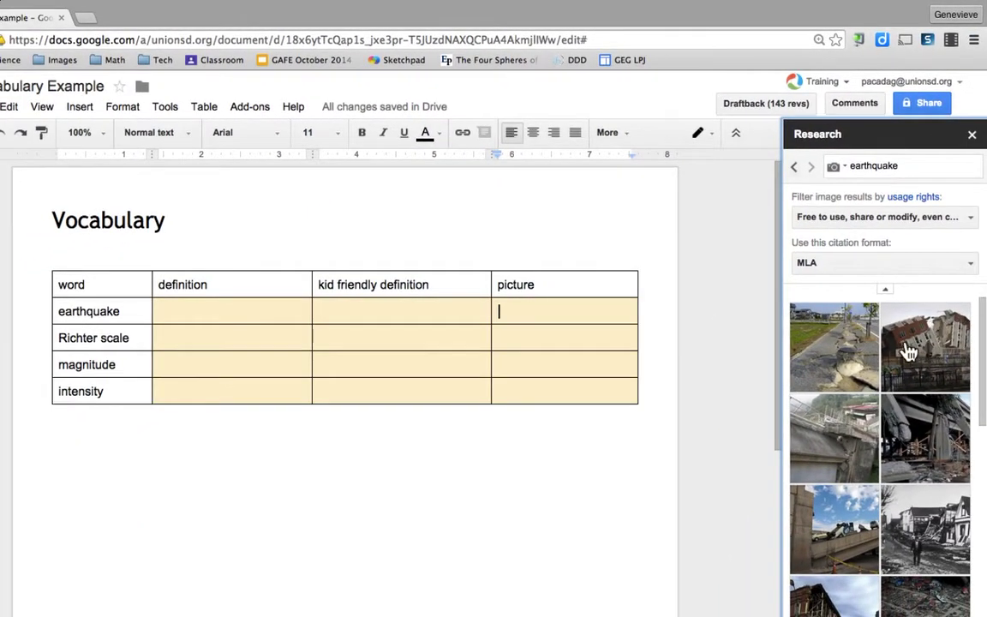
Drag the collapsed-building photo into earthquake's picture cell and delete its footnote marker.
{"action": "left_click_drag", "start_coordinate": [933, 365], "coordinate": [579, 322]}
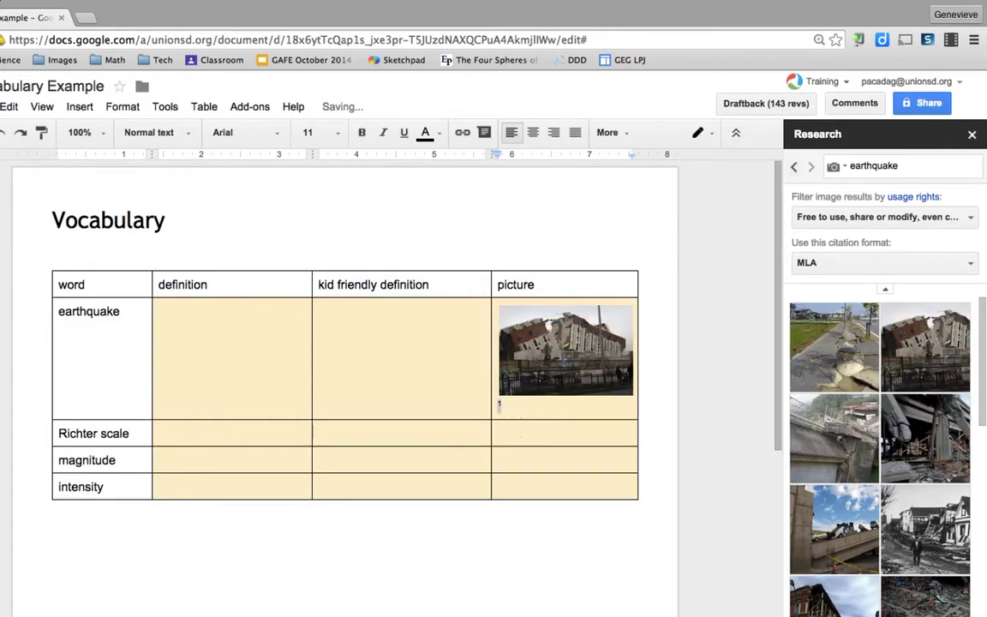
{"action": "scroll", "coordinate": [494, 494], "scroll_direction": "down", "scroll_amount": 5}
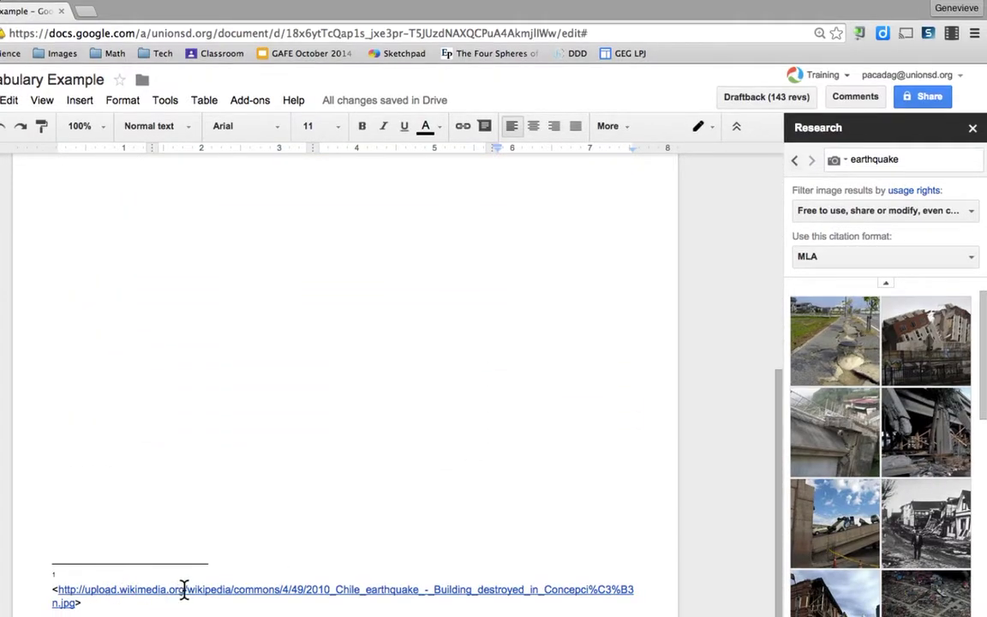
{"action": "scroll", "coordinate": [227, 526], "scroll_direction": "up", "scroll_amount": 5}
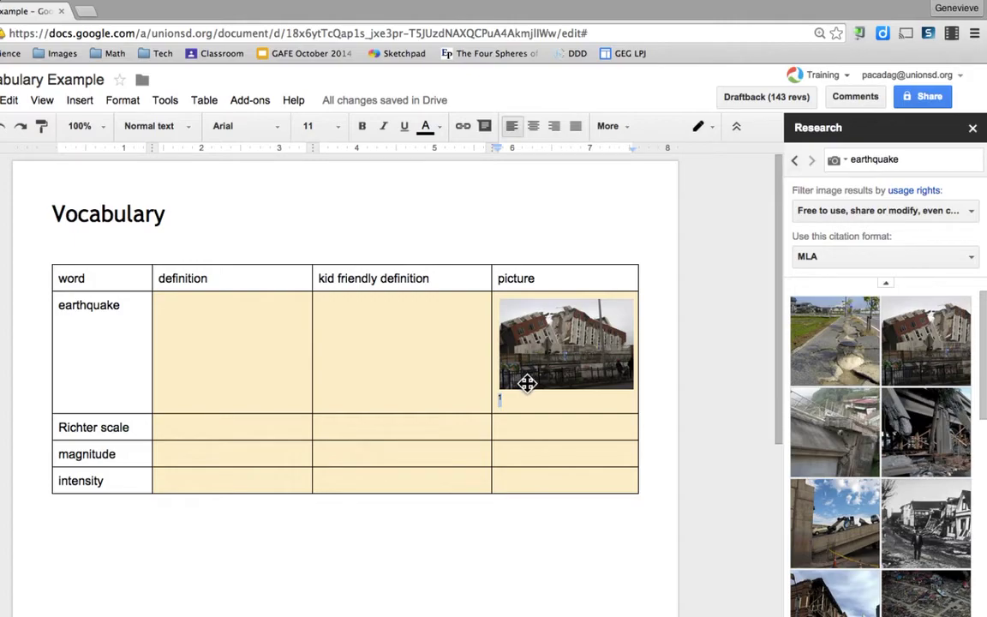
{"action": "key", "text": "BackSpace"}
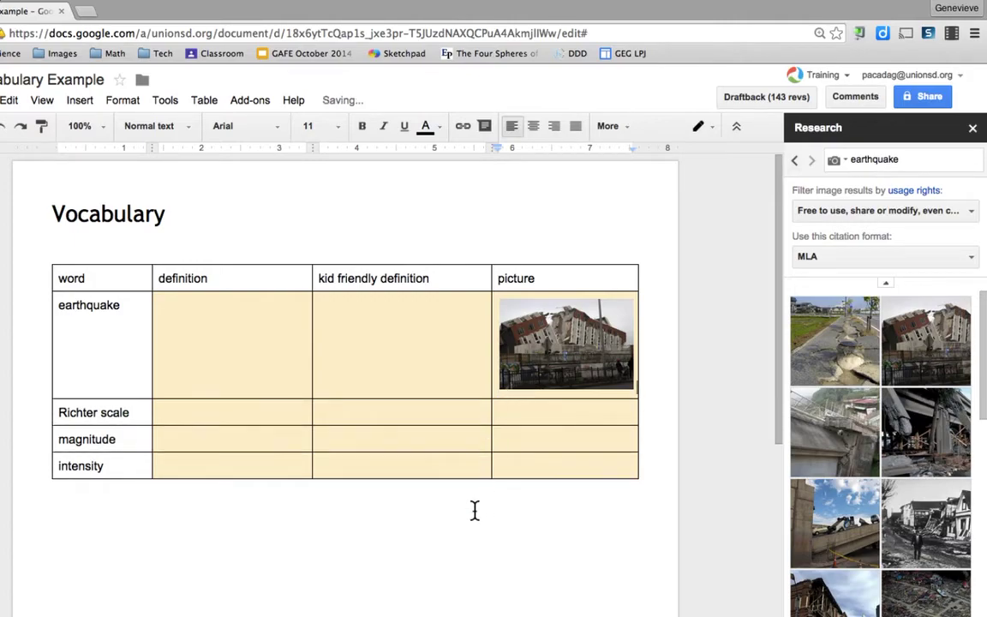
{"action": "scroll", "coordinate": [474, 510], "scroll_direction": "down", "scroll_amount": 5}
{"action": "scroll", "coordinate": [474, 511], "scroll_direction": "up", "scroll_amount": 5}
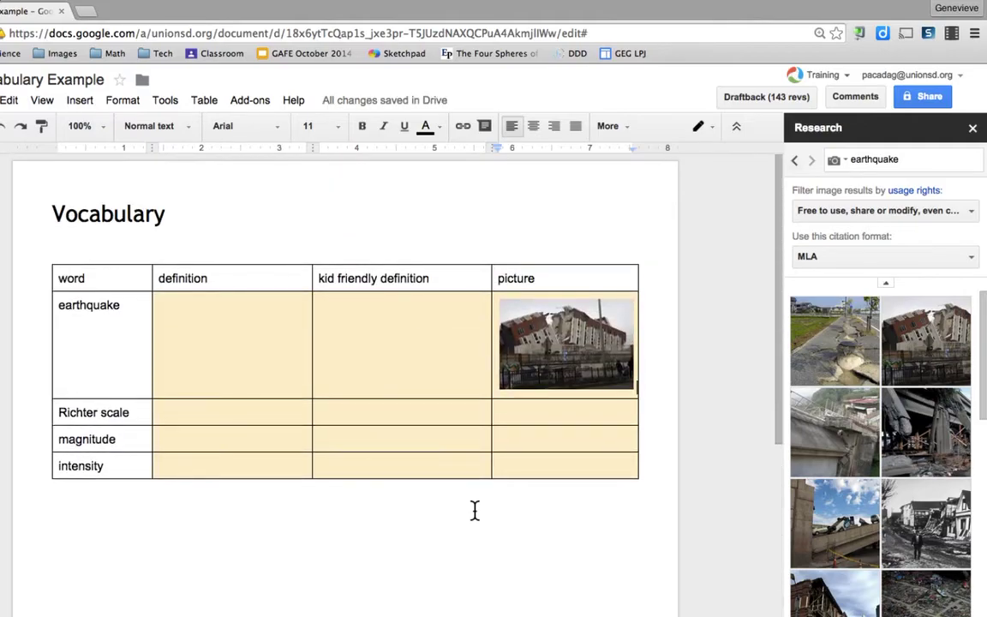